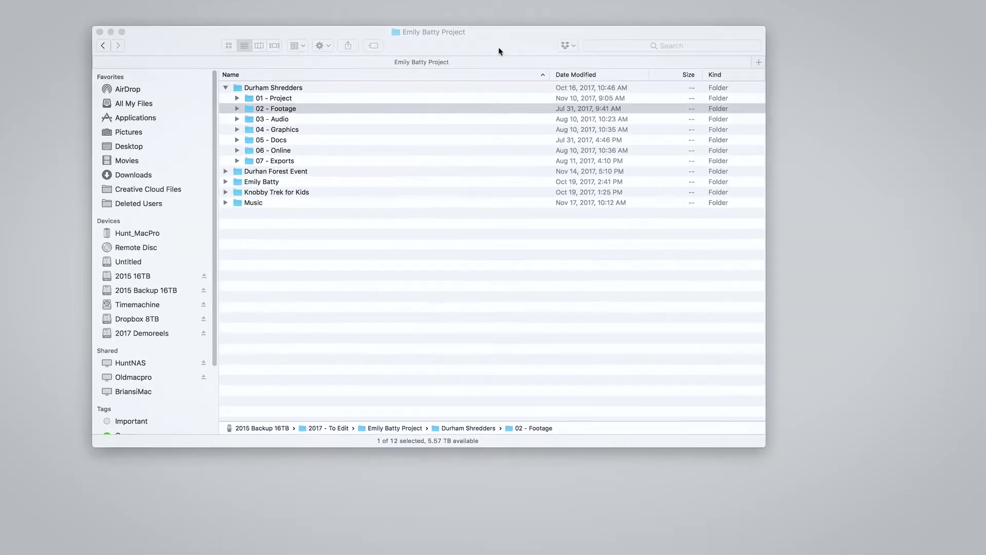
Expand 02 - Footage and the FS7 folder, then select its Clip folder.
{"action": "left_click", "coordinate": [404, 86]}
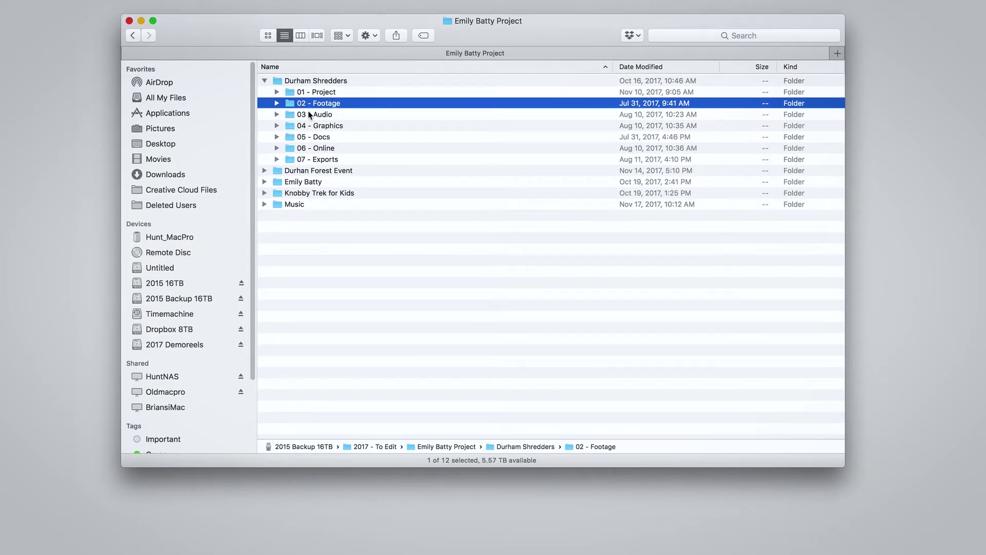
{"action": "left_click", "coordinate": [278, 104], "text": "alt"}
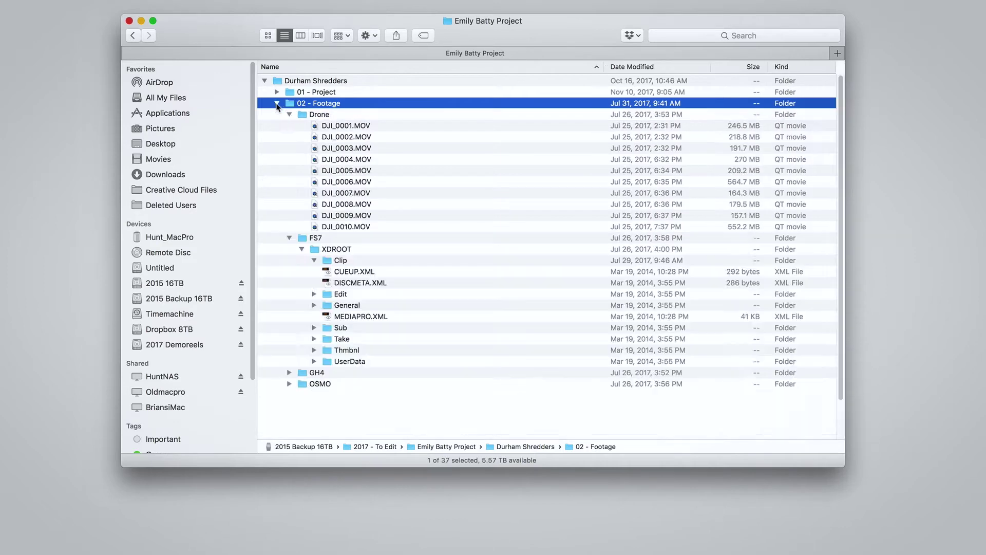
{"action": "left_click", "coordinate": [290, 238]}
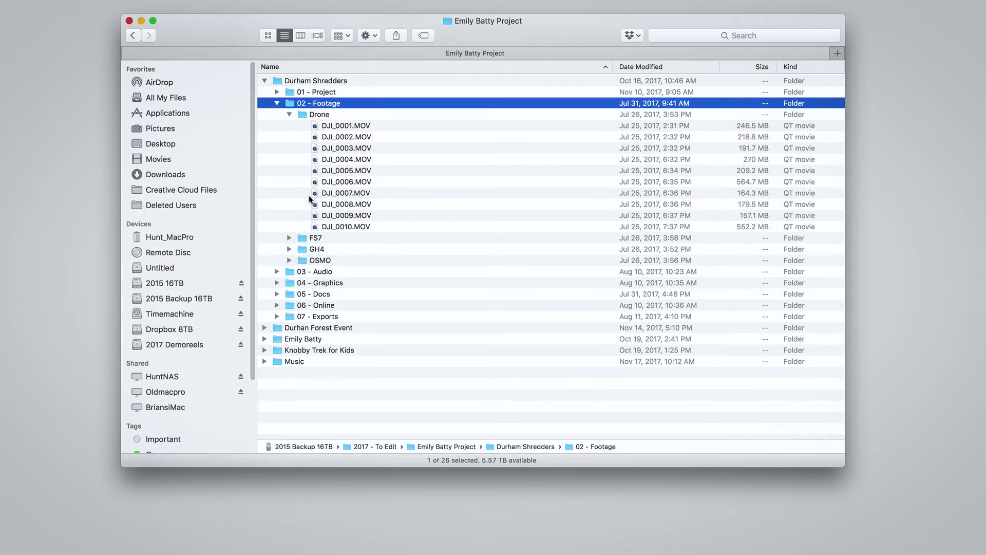
{"action": "left_click", "coordinate": [289, 238]}
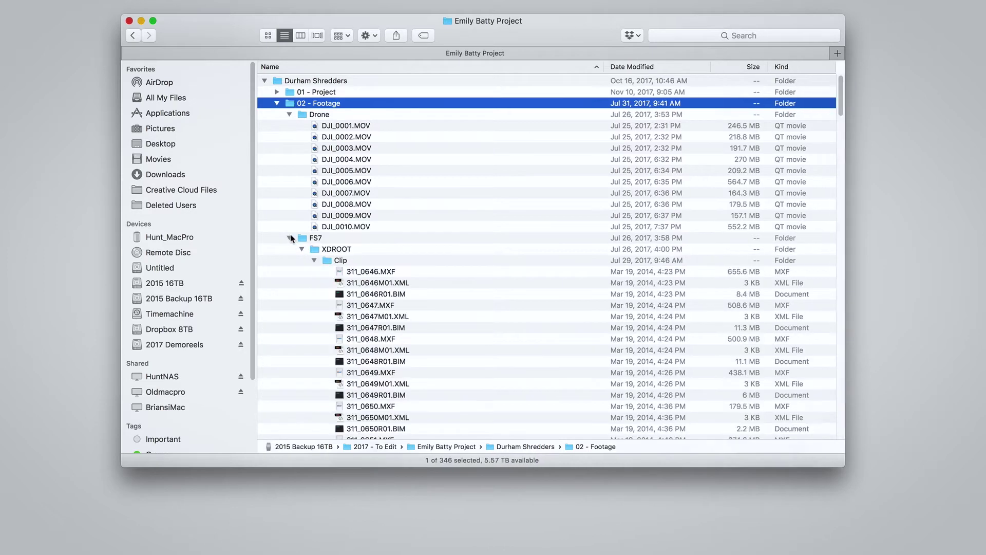
{"action": "left_click", "coordinate": [329, 262]}
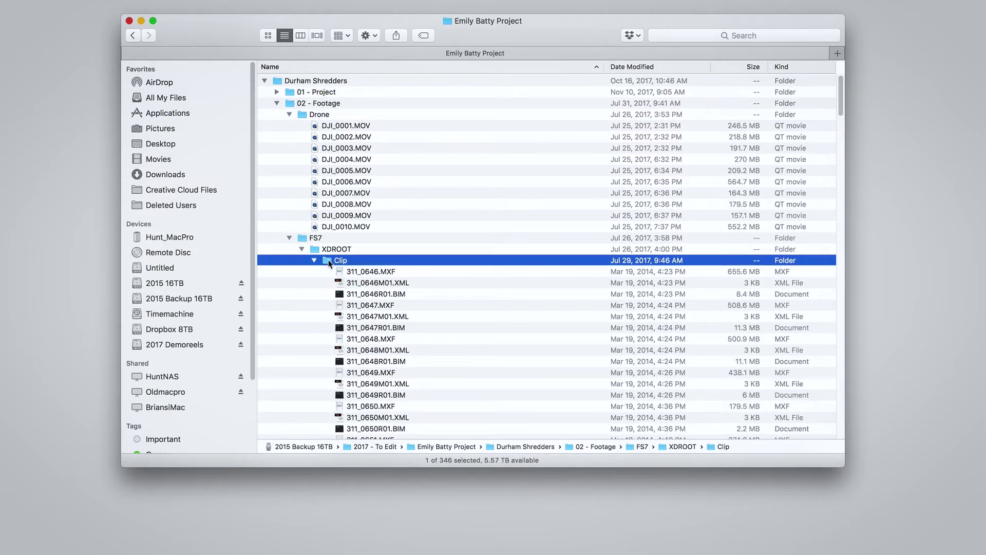
Go into the Clip folder and select all 309 MXF, XML and BIM files.
{"action": "double_click", "coordinate": [329, 261]}
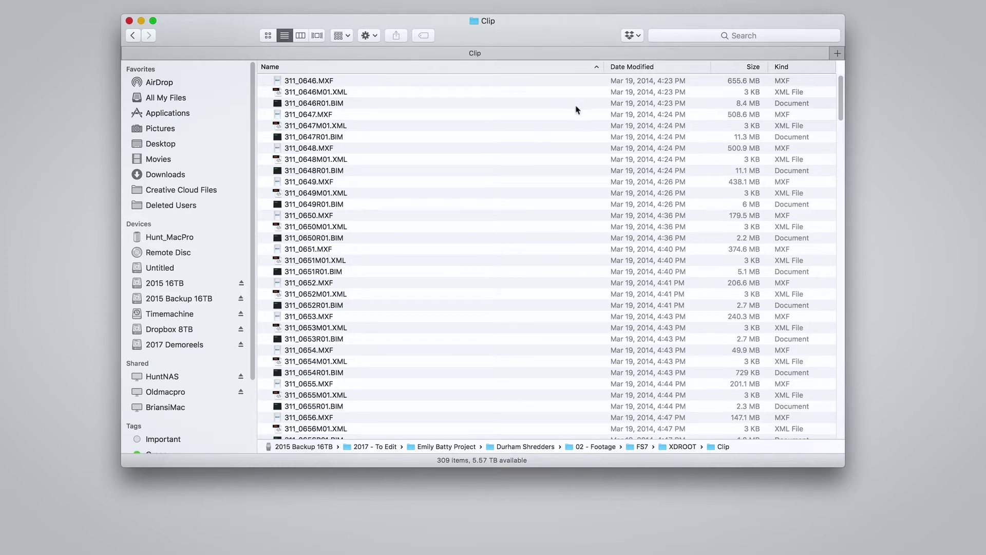
{"action": "left_click", "coordinate": [302, 82]}
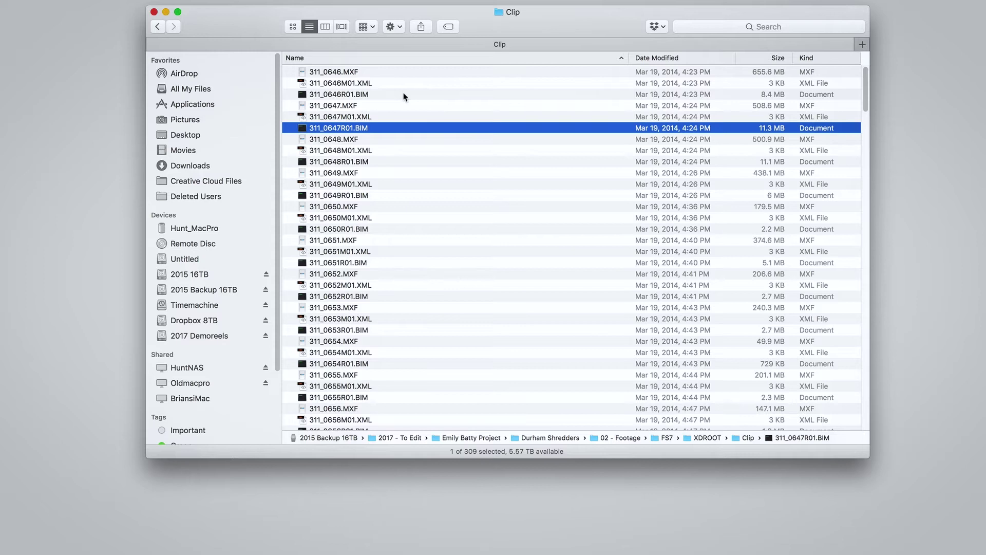
{"action": "key", "text": "super+a"}
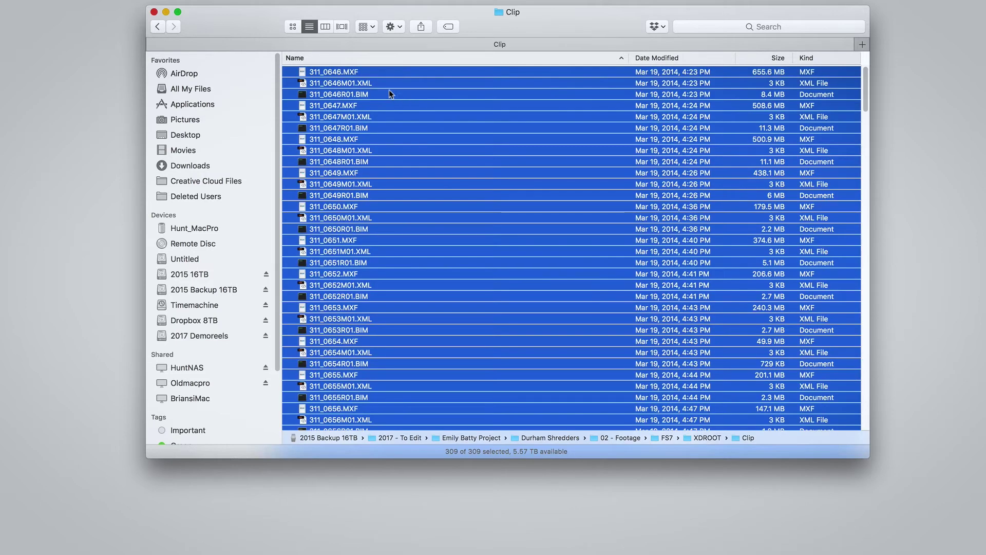
Choose Rename 309 Items… from the selected files' context menu.
{"action": "right_click", "coordinate": [359, 73]}
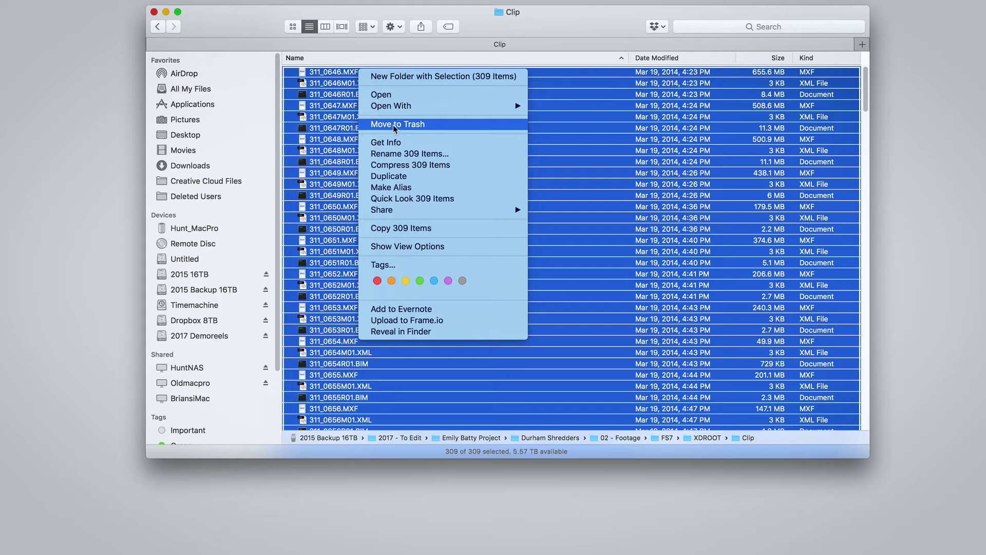
{"action": "left_click", "coordinate": [404, 154]}
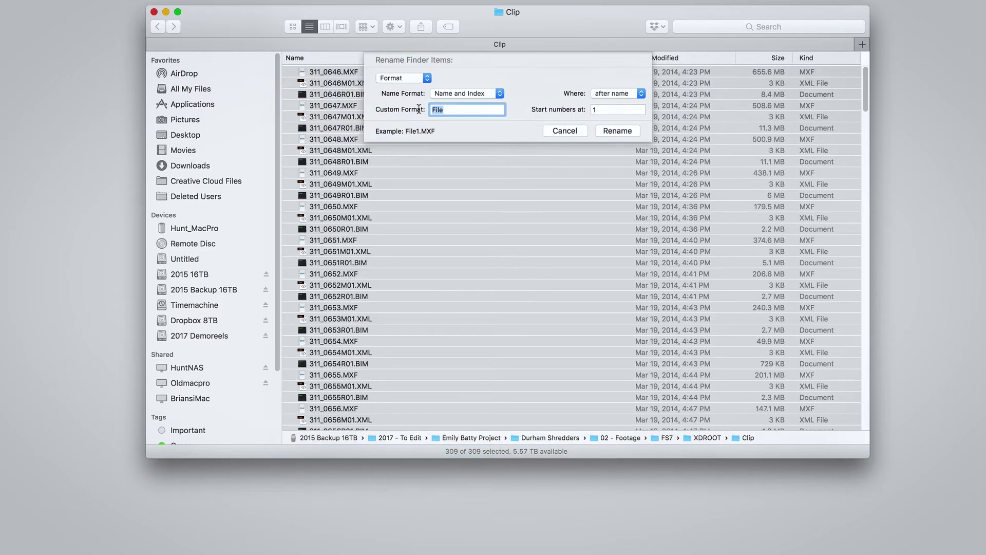
Rename the 309 clips to '<project name> - Durham Shredders - July 2017 - FS7 - Slog2 - 4K -' plus index.
{"action": "type", "text": "Emily Batty "}
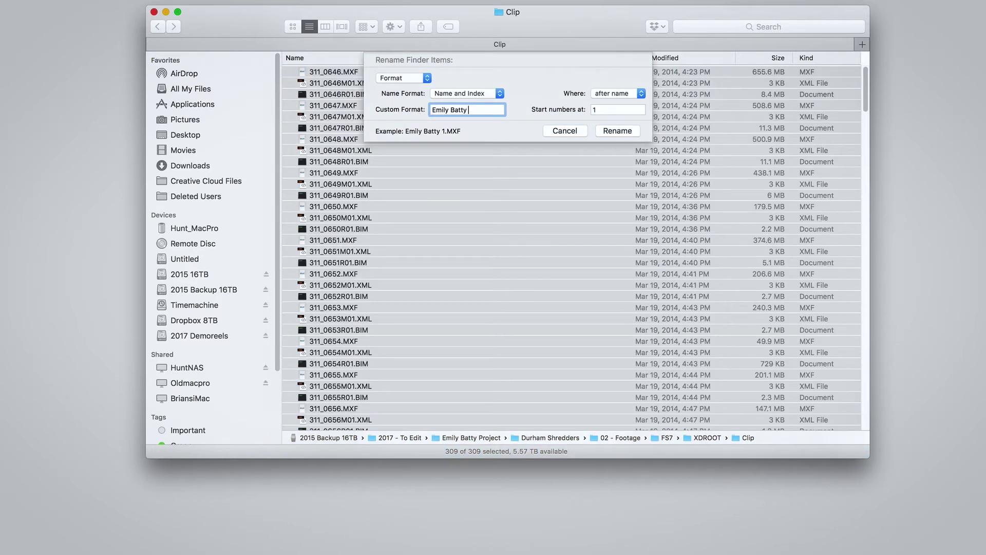
{"action": "type", "text": "Project - Durham Shredders - "}
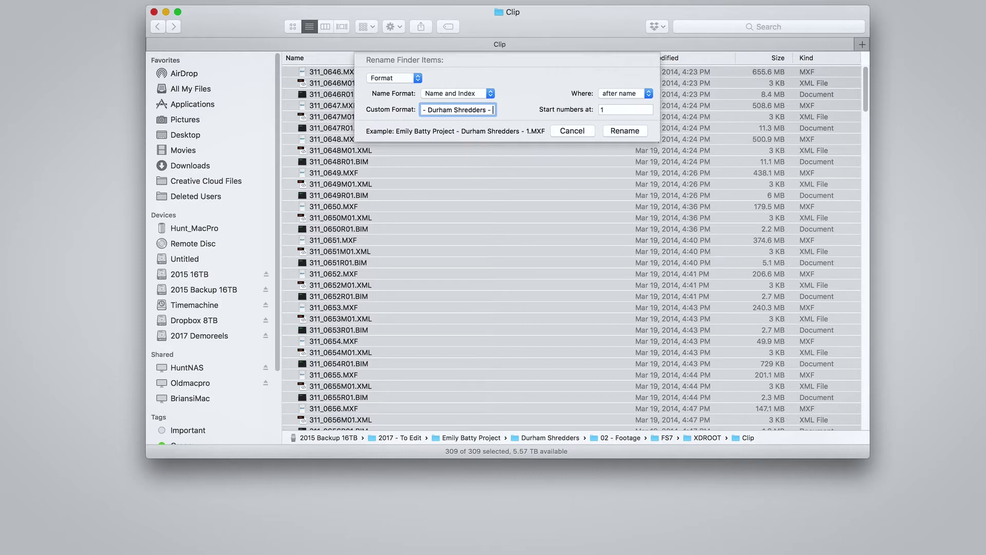
{"action": "type", "text": "July 201"}
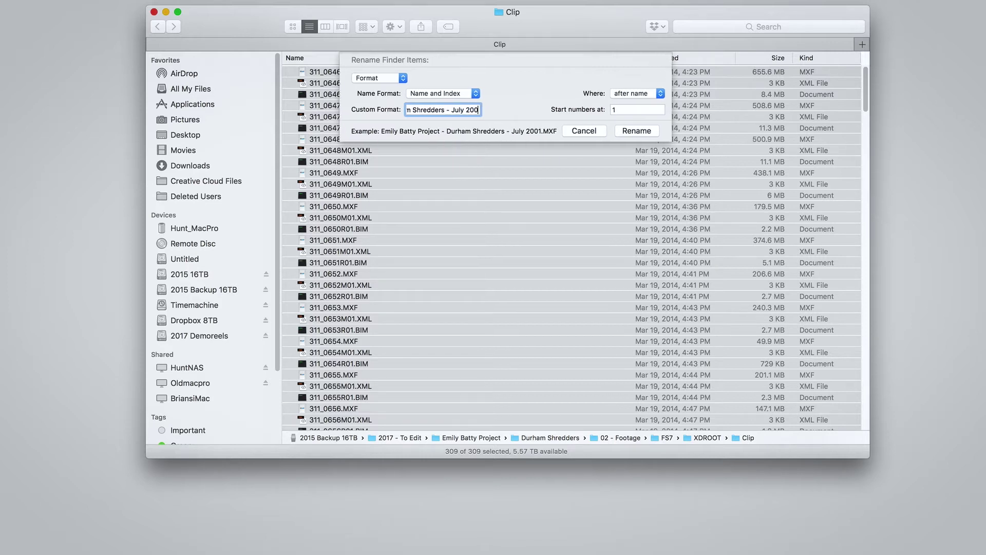
{"action": "type", "text": "7 - "}
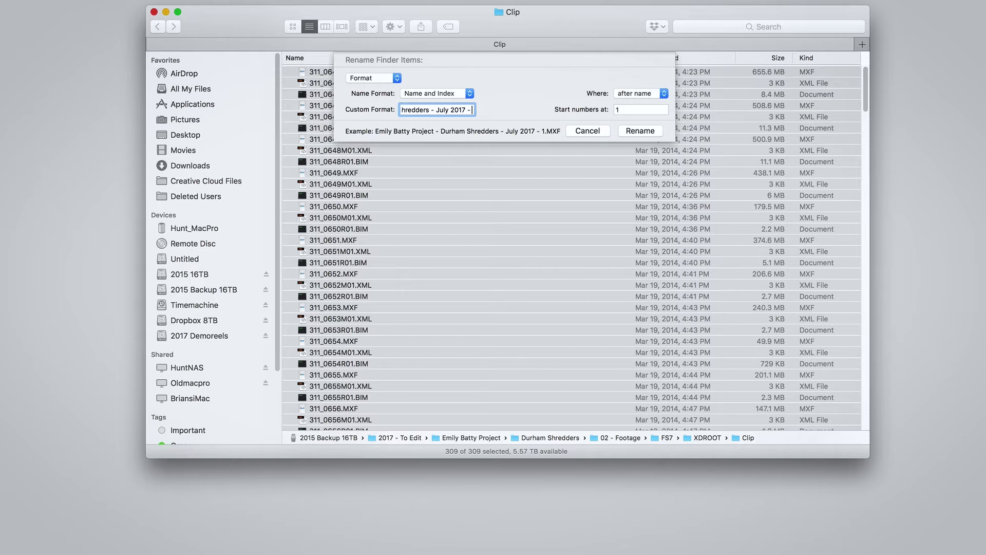
{"action": "type", "text": "FS7 - Slog2 "}
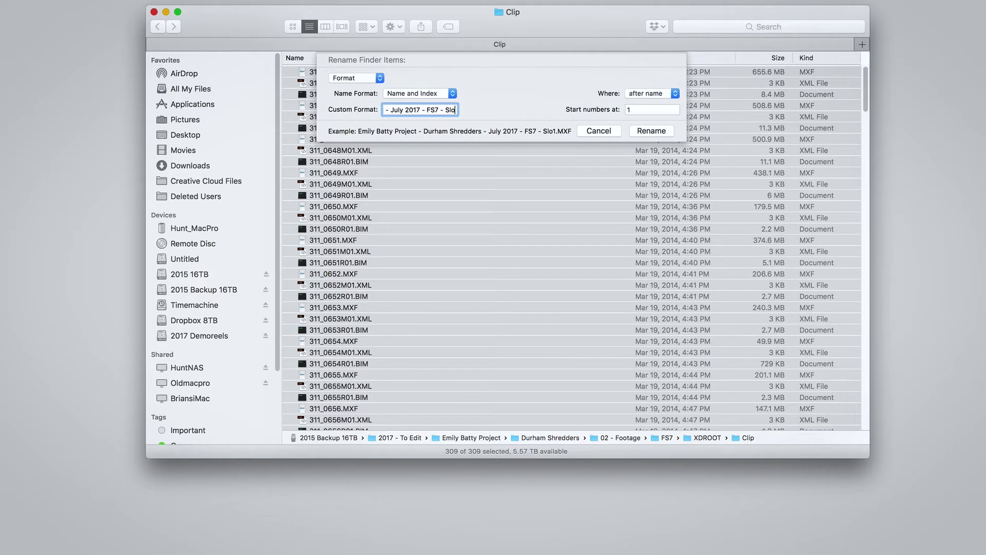
{"action": "type", "text": "-"}
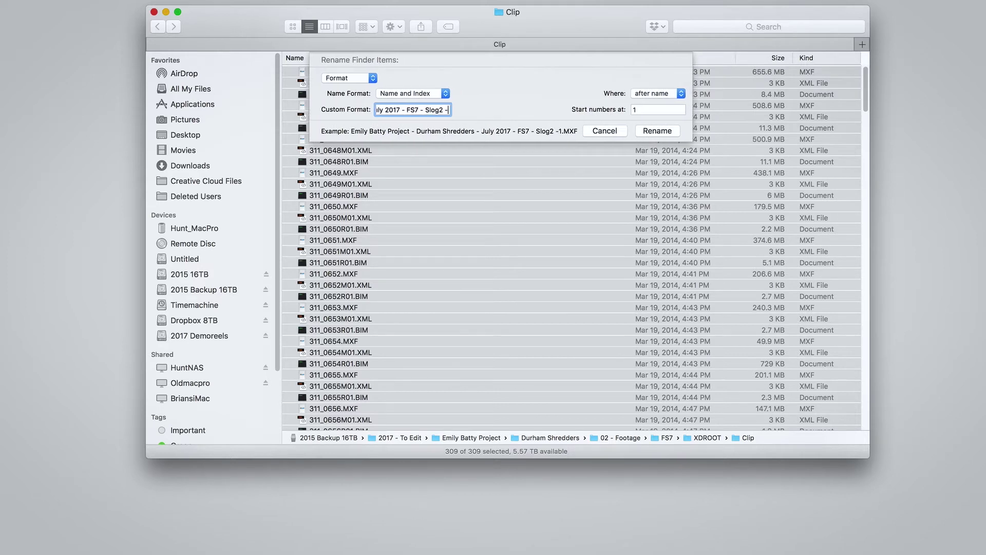
{"action": "type", "text": " 4K -"}
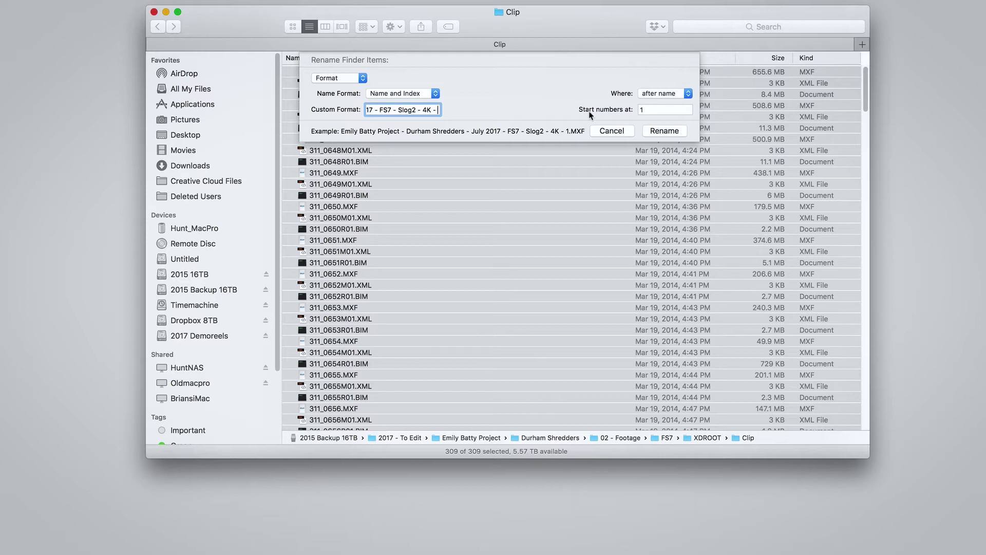
{"action": "left_click", "coordinate": [349, 80]}
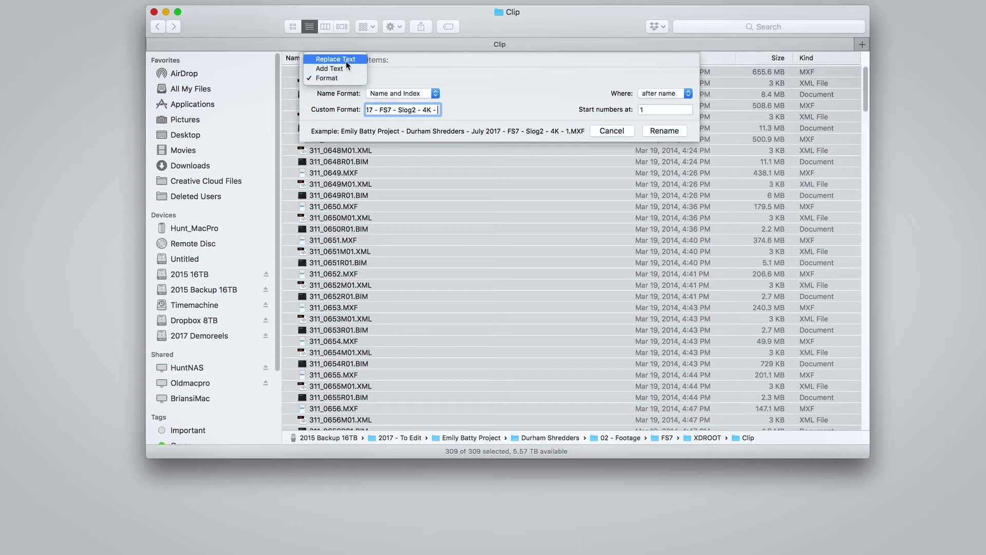
{"action": "left_click", "coordinate": [335, 79]}
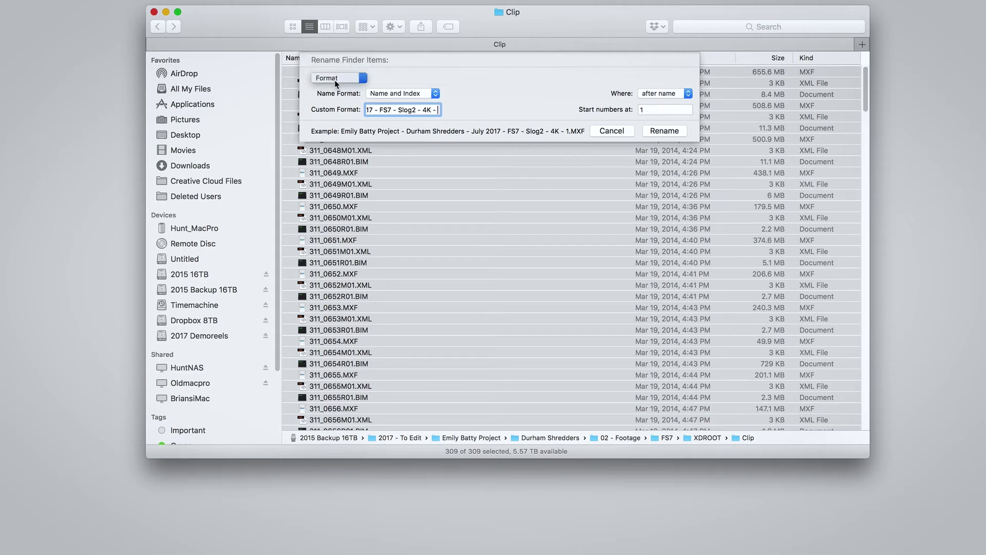
{"action": "left_click", "coordinate": [660, 131]}
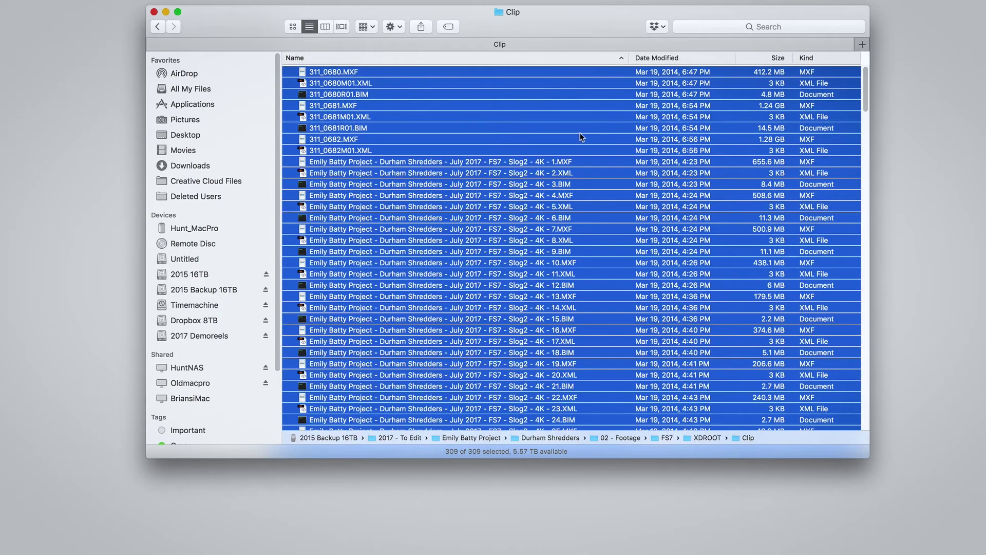
Check a renamed clip's full name unchanged, then go back and open the Drone folder.
{"action": "scroll", "coordinate": [558, 126], "scroll_direction": "up", "scroll_amount": 2}
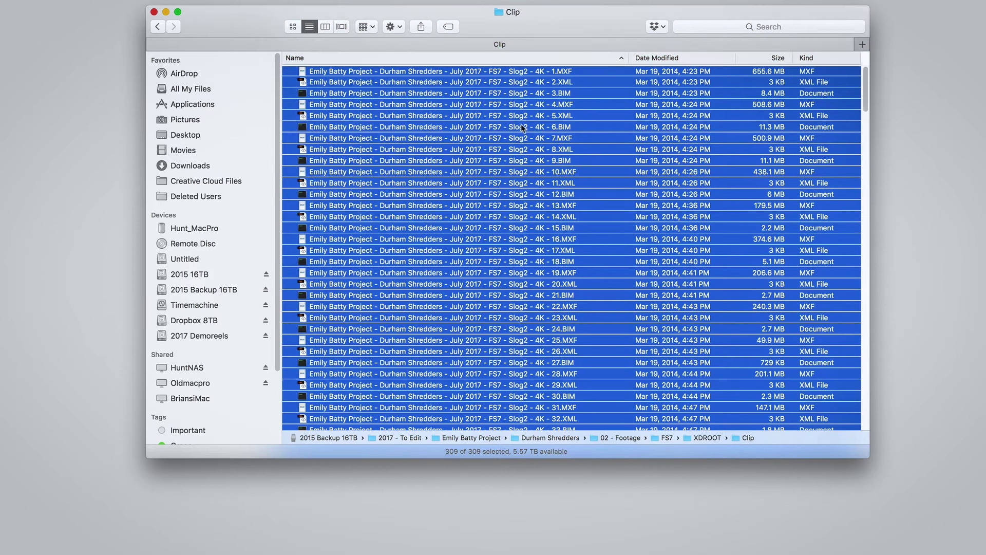
{"action": "left_click", "coordinate": [386, 94]}
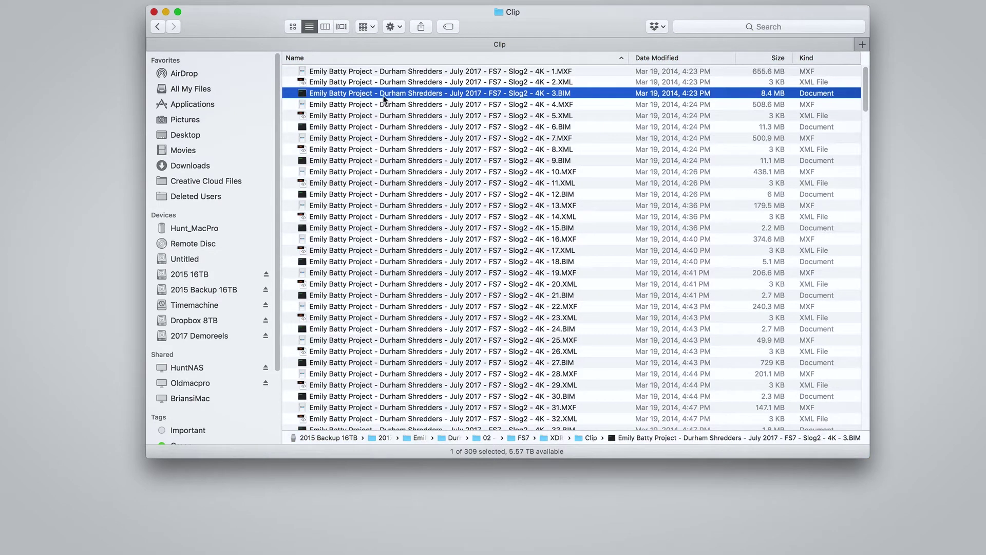
{"action": "left_click", "coordinate": [384, 97]}
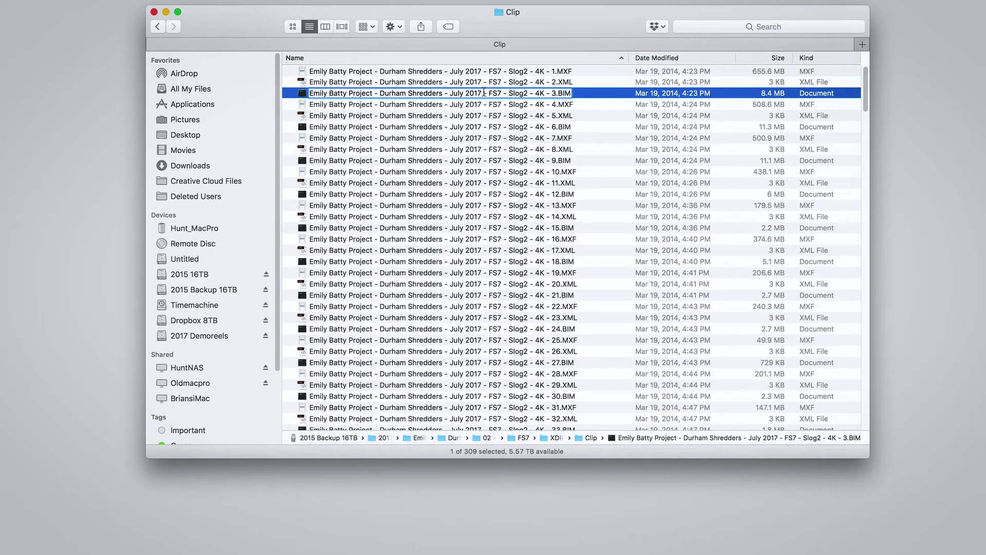
{"action": "left_click_drag", "start_coordinate": [491, 93], "coordinate": [301, 97]}
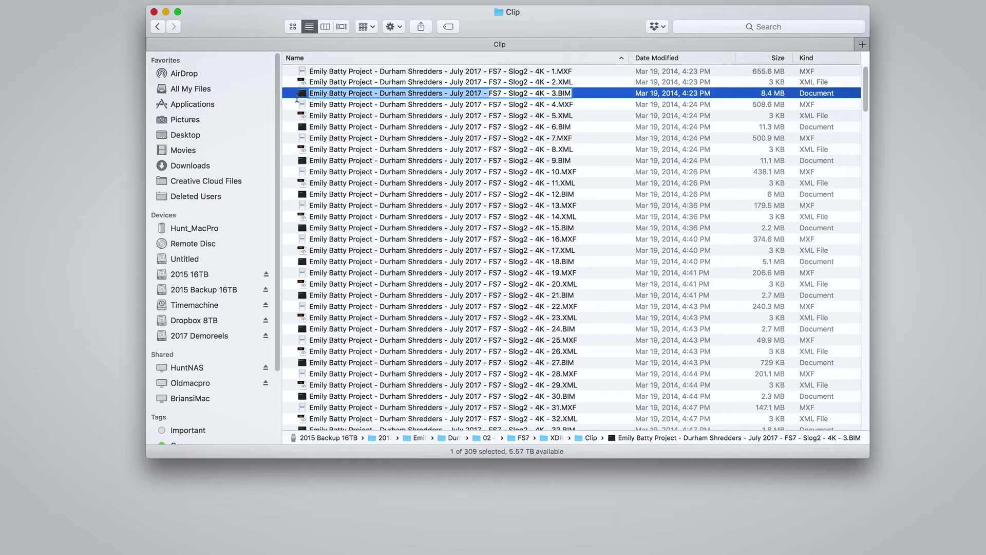
{"action": "key", "text": "Return"}
{"action": "left_click", "coordinate": [159, 27]}
{"action": "double_click", "coordinate": [332, 106]}
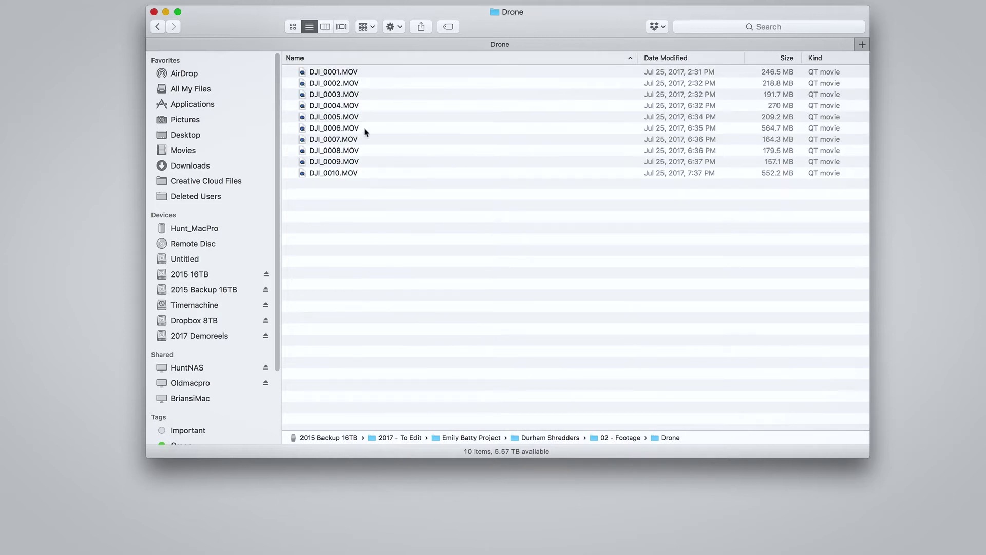
Select all ten DJI drone clips and bring up Rename 10 Items….
{"action": "left_click_drag", "start_coordinate": [388, 164], "coordinate": [334, 85]}
{"action": "left_click", "coordinate": [380, 184]}
{"action": "key", "text": "super+a"}
{"action": "right_click", "coordinate": [352, 93]}
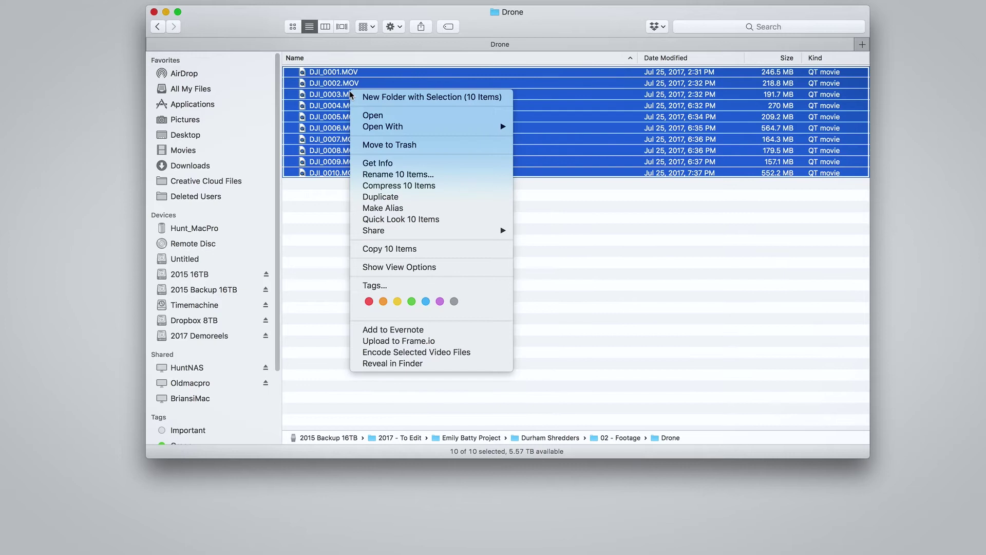
{"action": "left_click", "coordinate": [391, 174]}
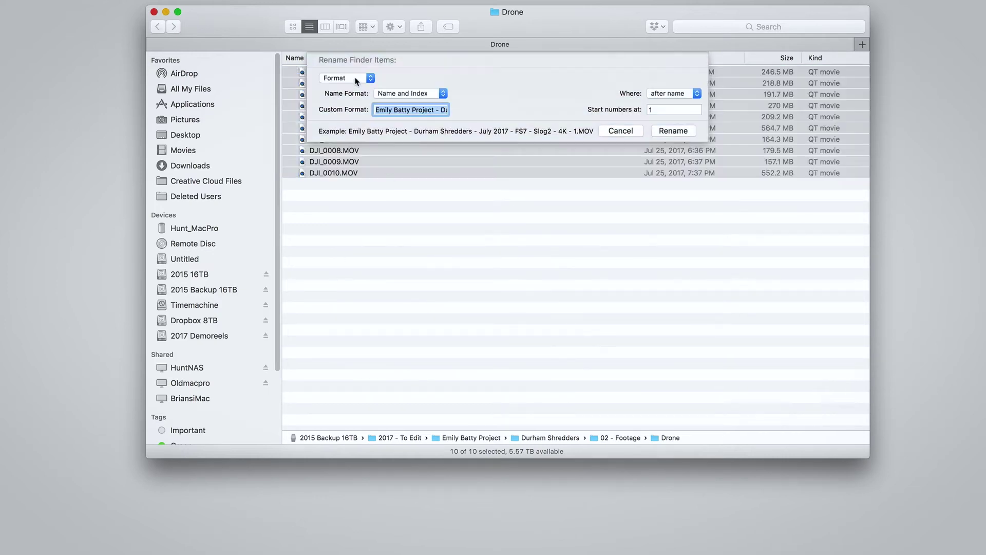
Replace the FS7 ending of the custom format with 'DJI - Phantom - Drone -' and rename the clips.
{"action": "left_click", "coordinate": [355, 79]}
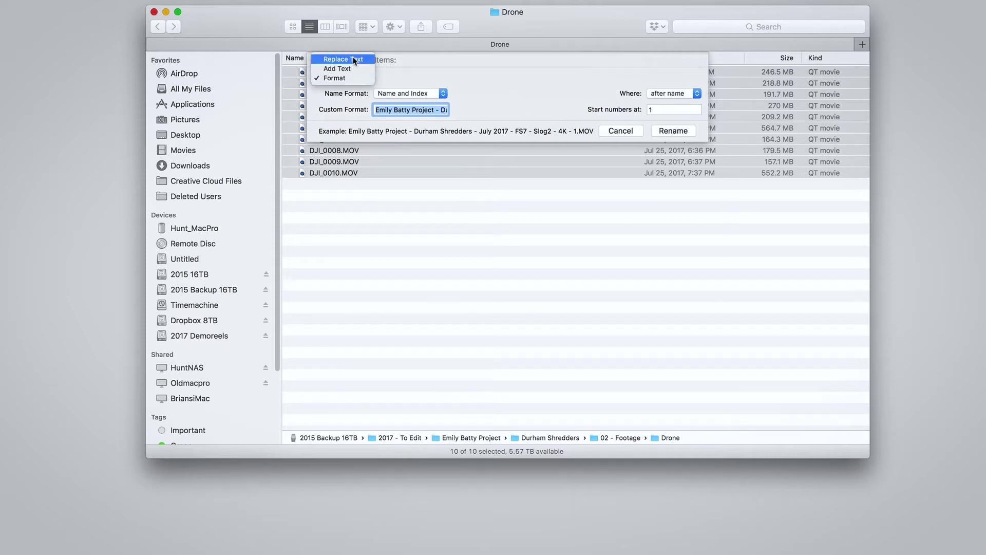
{"action": "left_click", "coordinate": [355, 61]}
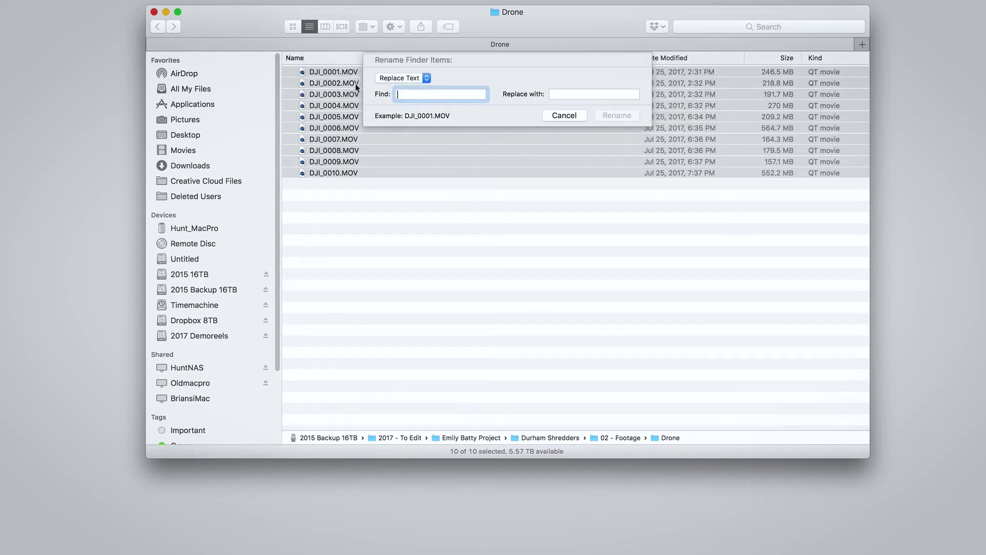
{"action": "left_click", "coordinate": [405, 80]}
{"action": "left_click", "coordinate": [404, 96]}
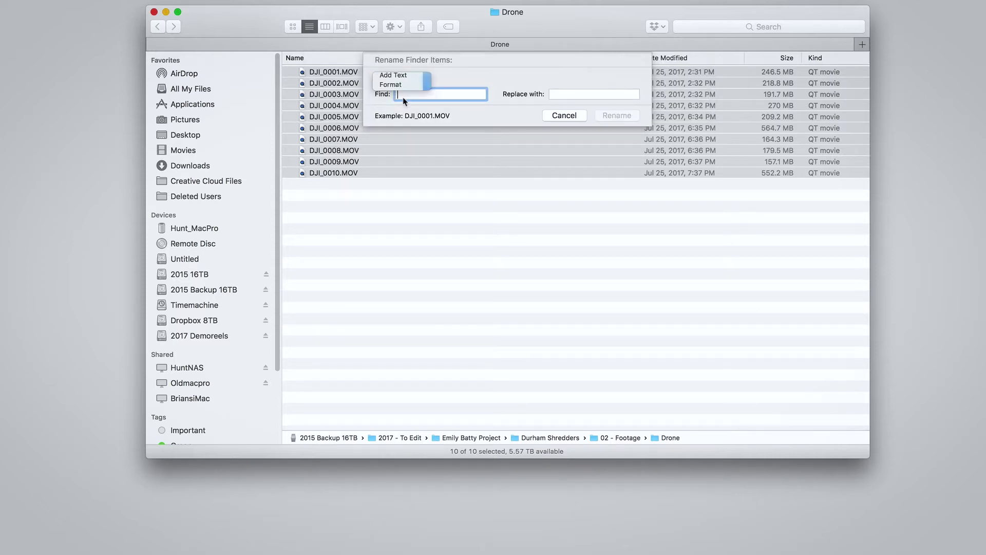
{"action": "left_click", "coordinate": [406, 110]}
{"action": "key", "text": "super+Right"}
{"action": "key", "text": "shift+alt+Left"}
{"action": "key", "text": "shift+alt+Left"}
{"action": "key", "text": "shift+alt+Left"}
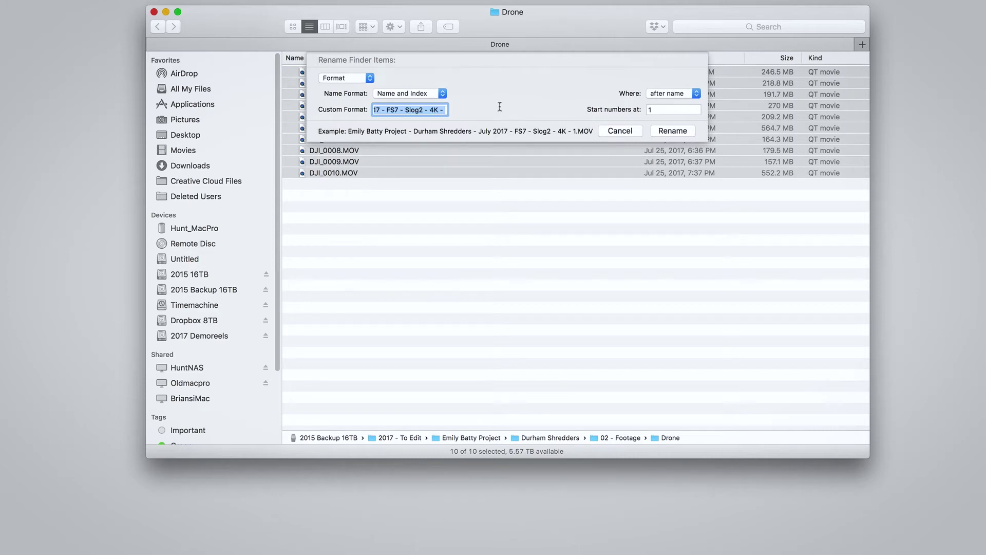
{"action": "key", "text": "BackSpace"}
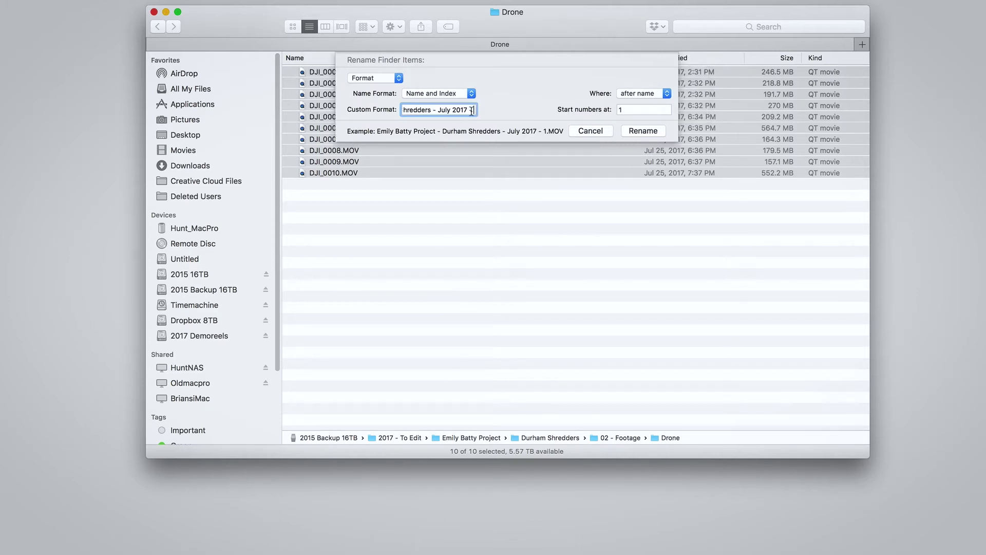
{"action": "type", "text": "DJI"}
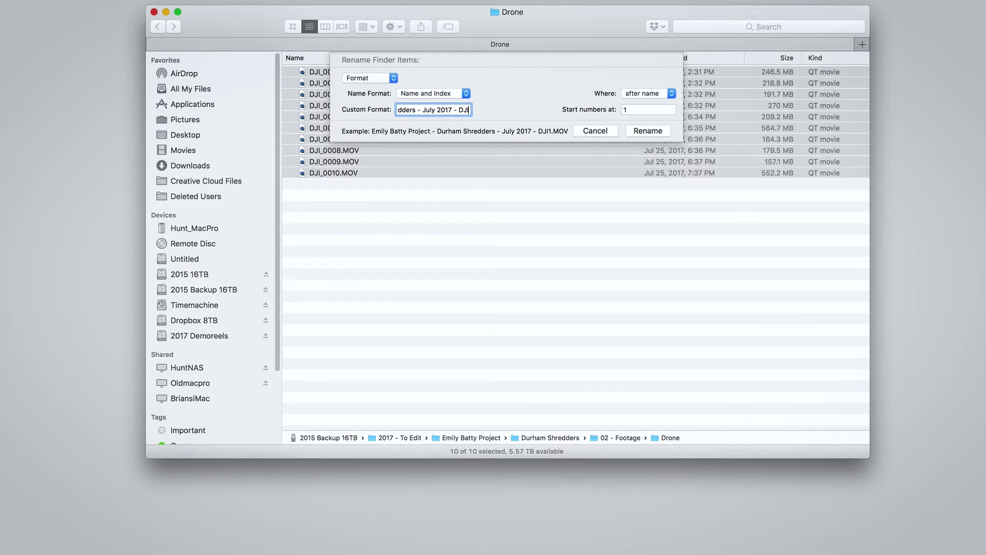
{"action": "type", "text": " - Phantom"}
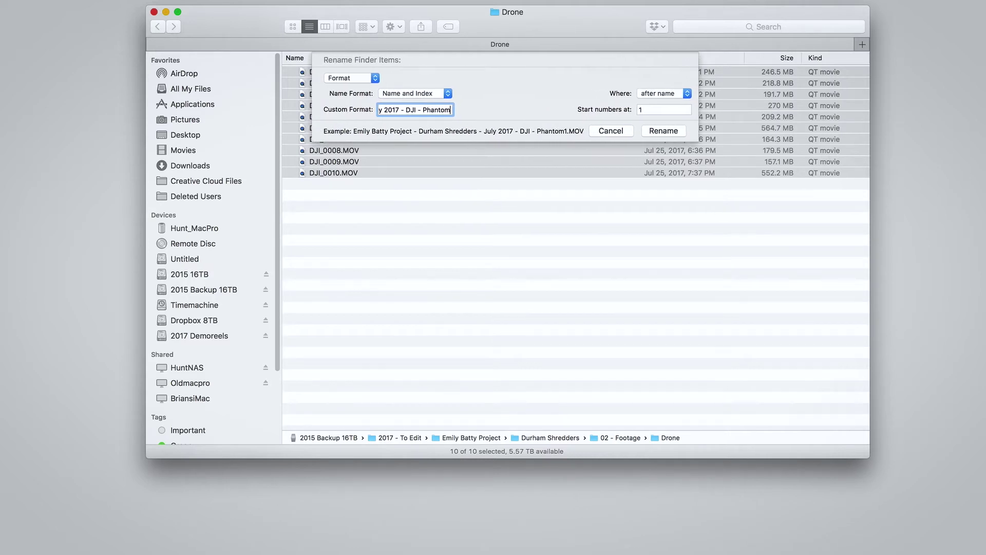
{"action": "type", "text": " - Drone -"}
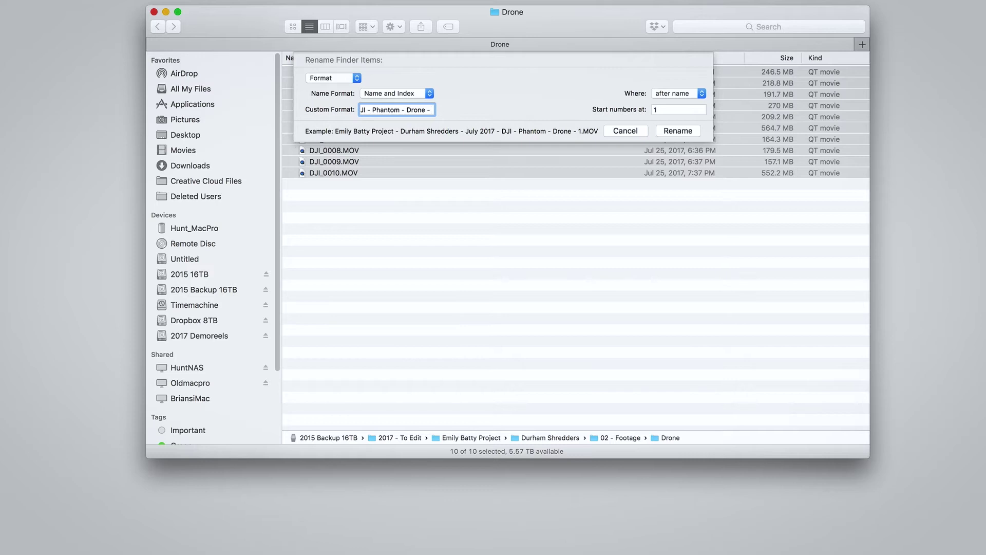
{"action": "key", "text": "super+a"}
{"action": "left_click", "coordinate": [674, 131]}
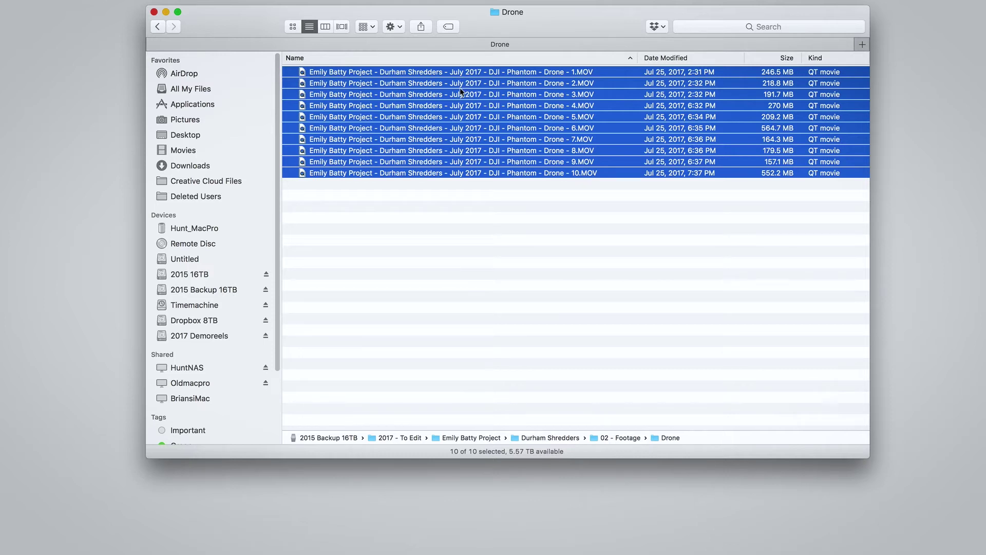
{"action": "left_click", "coordinate": [548, 83]}
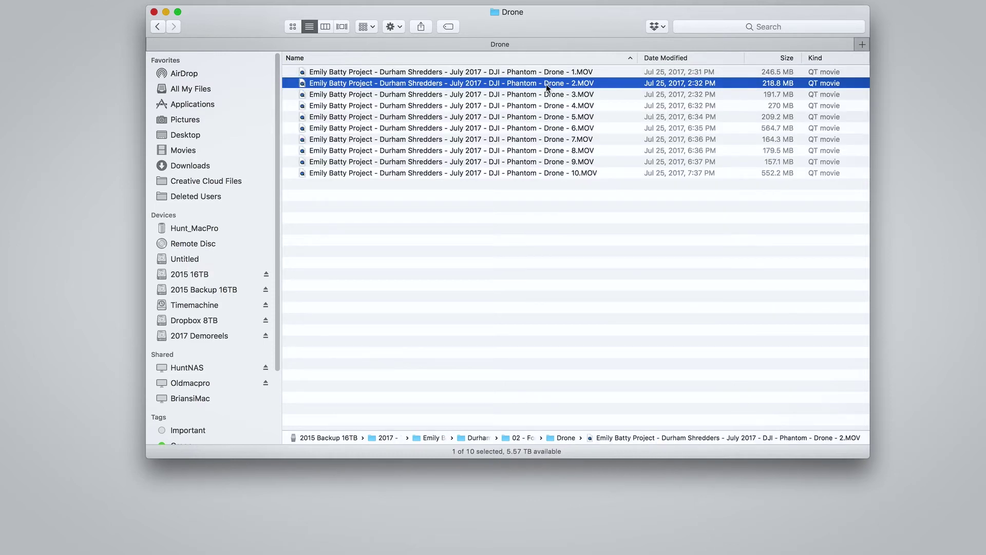